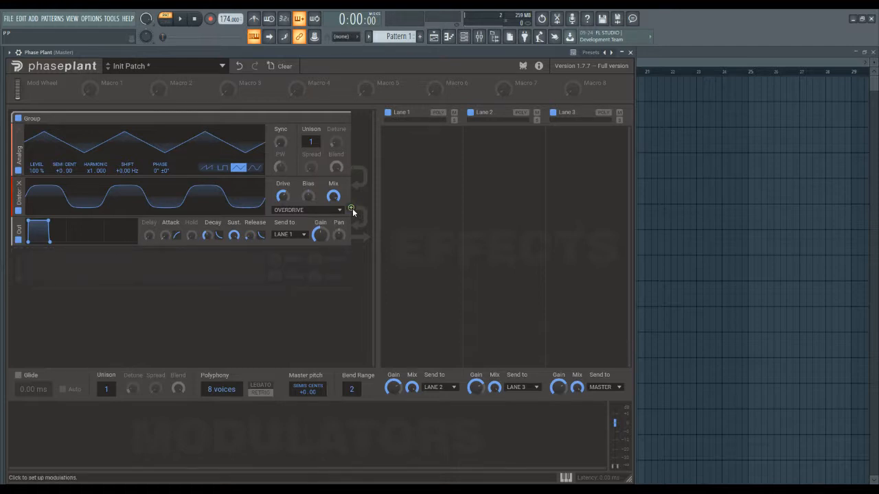
# - Try modulating the oscillator's phase from the distortion output and the distortion drive from the oscillator output, removing both modulations
pyautogui.moveTo(352, 208); pyautogui.dragTo(282, 205)
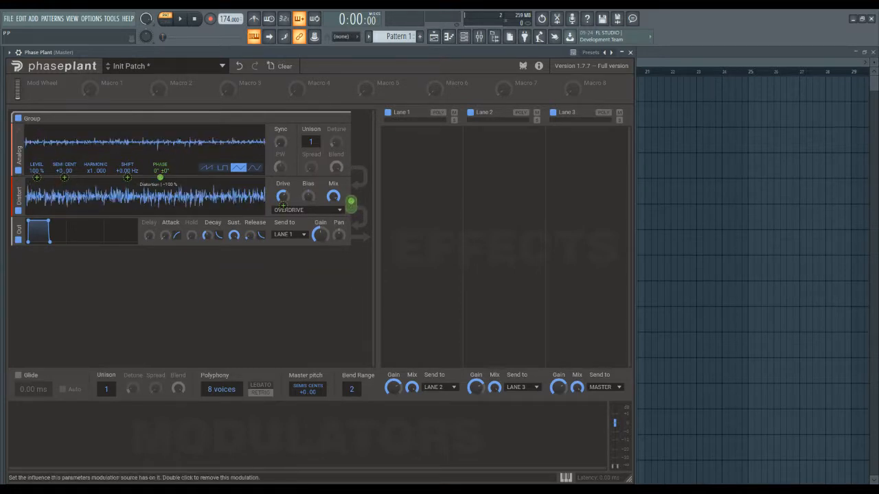
pyautogui.doubleClick(160, 177)
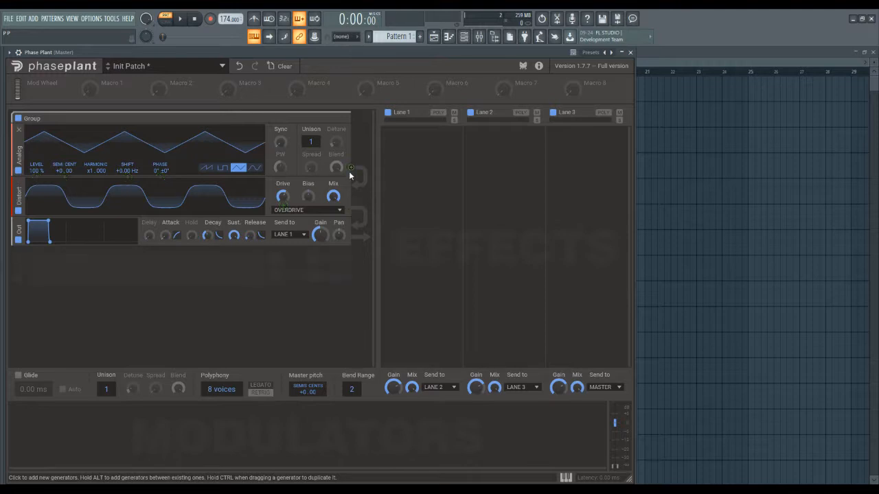
pyautogui.moveTo(350, 166); pyautogui.dragTo(282, 204)
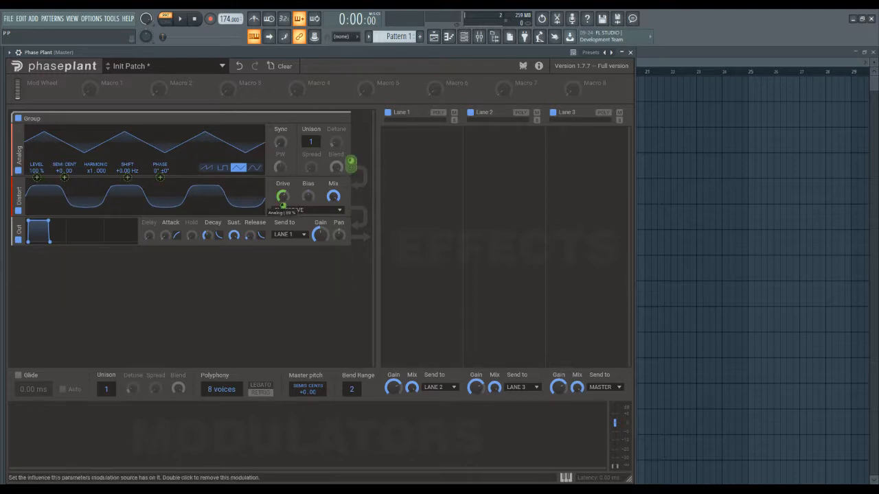
pyautogui.doubleClick(284, 205)
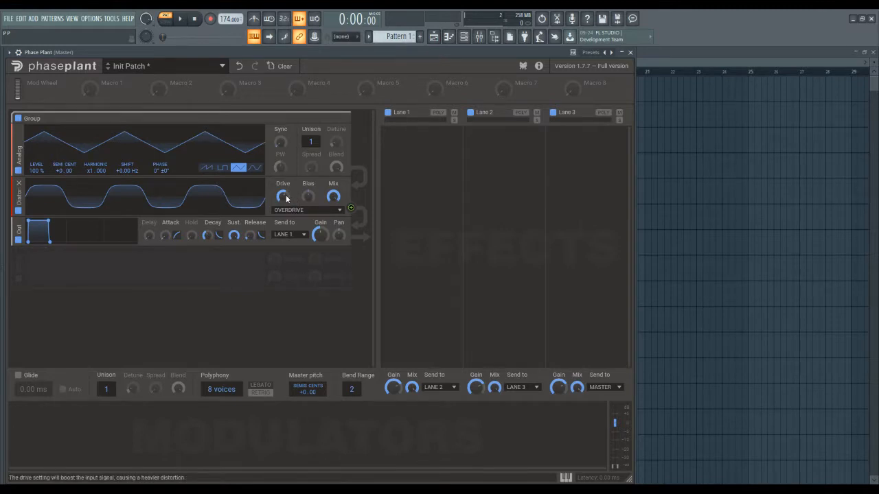
# - Try low and maximum drive amounts on the Overdrive distortion and reset the drive
pyautogui.scroll(-5, 283, 197)
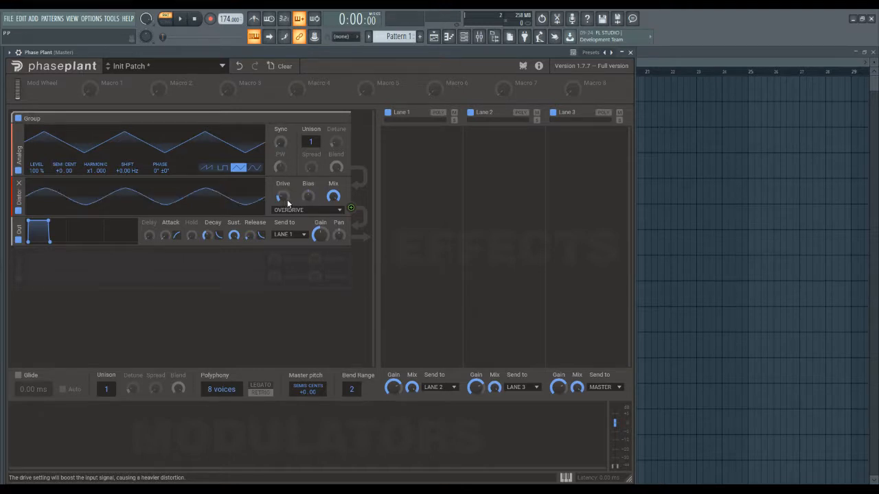
pyautogui.moveTo(281, 193)
pyautogui.mouseDown()
pyautogui.moveTo(281, 172)
pyautogui.moveTo(282, 206)
pyautogui.moveTo(282, 195)
pyautogui.mouseUp()
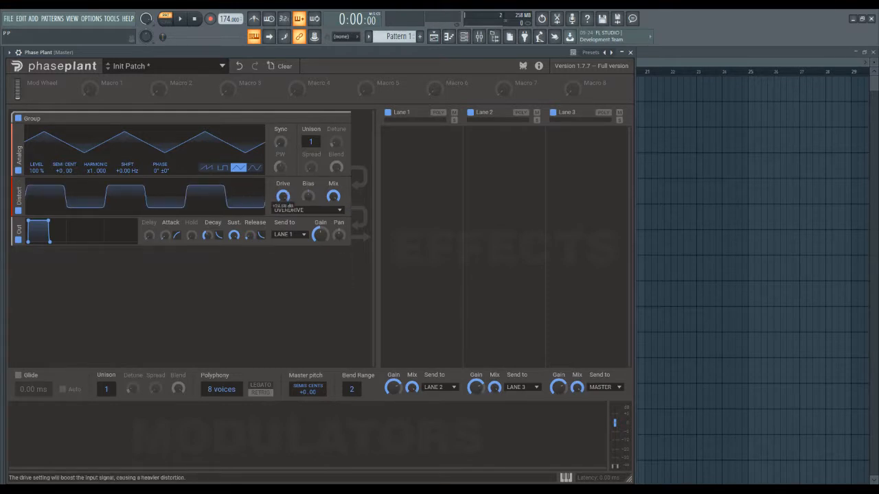
pyautogui.doubleClick(287, 197)
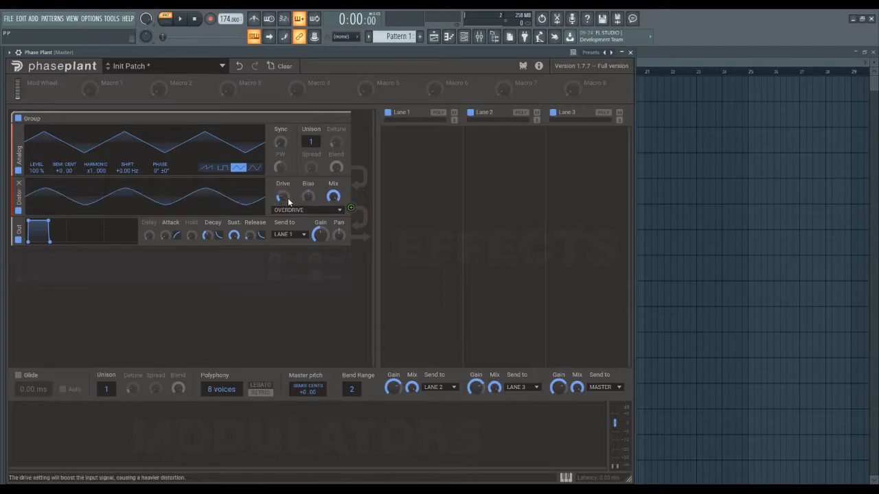
# - Try different bias offsets on the Overdrive distortion and reset the bias
pyautogui.moveTo(309, 196)
pyautogui.mouseDown()
pyautogui.moveTo(309, 207)
pyautogui.moveTo(309, 186)
pyautogui.moveTo(313, 197)
pyautogui.mouseUp()
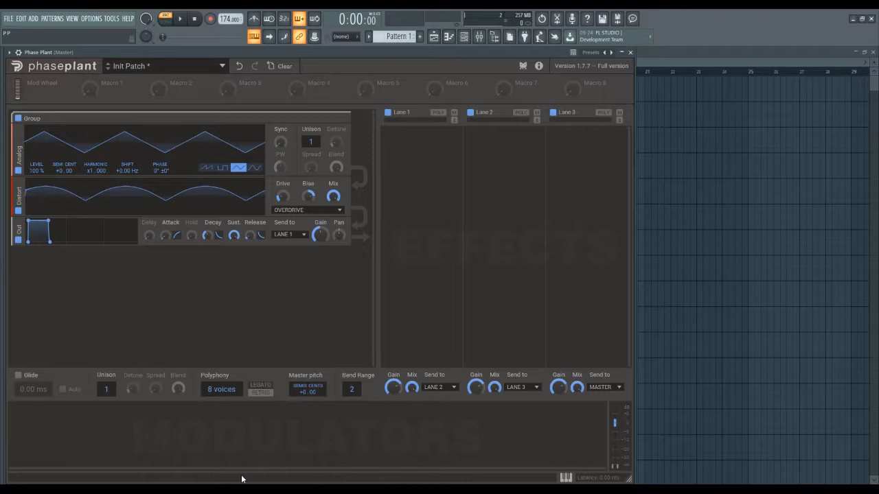
pyautogui.moveTo(309, 198); pyautogui.dragTo(333, 237)
pyautogui.doubleClick(309, 198)
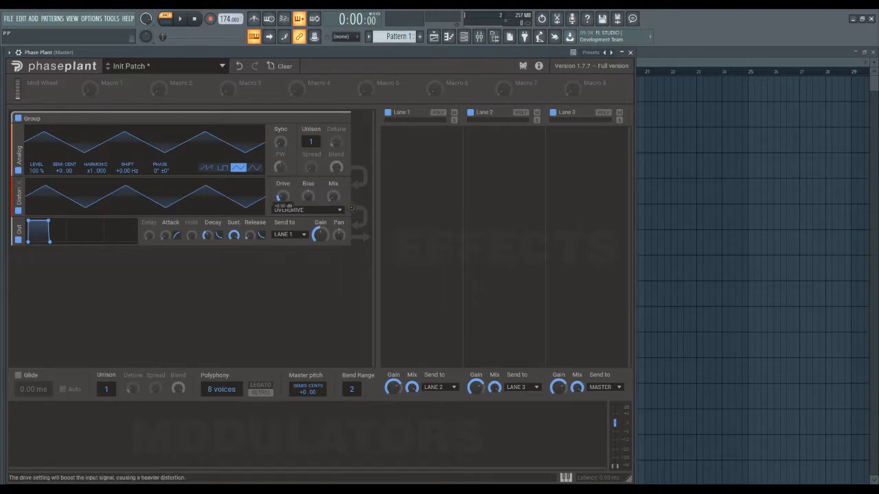
# - Raise the distortion drive to its maximum and sweep the mix up to 100% while playing a note
pyautogui.moveTo(282, 197); pyautogui.dragTo(282, 175)
pyautogui.moveTo(334, 196)
pyautogui.mouseDown()
pyautogui.moveTo(334, 184)
pyautogui.moveTo(334, 196)
pyautogui.mouseUp()
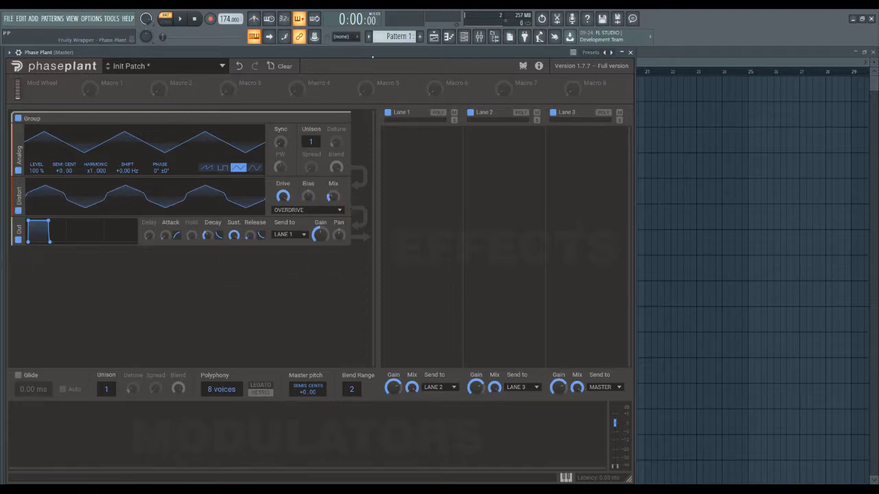
pyautogui.press('b')
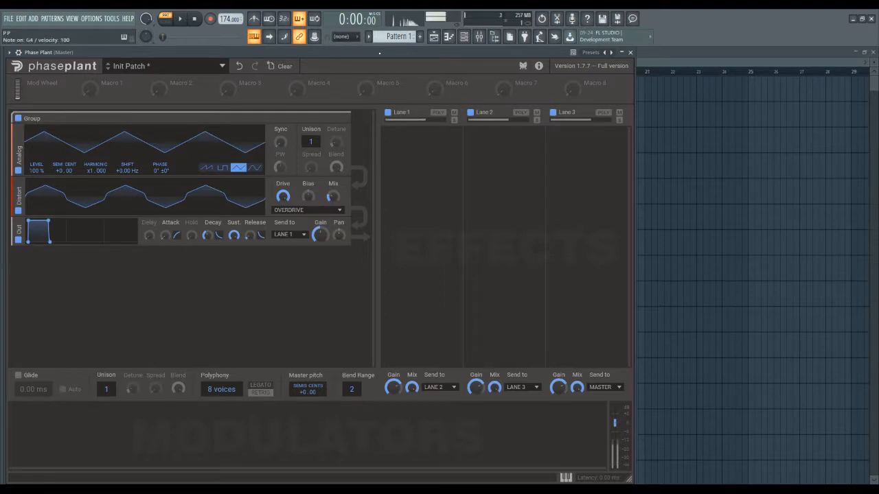
pyautogui.moveTo(333, 198); pyautogui.dragTo(334, 191)
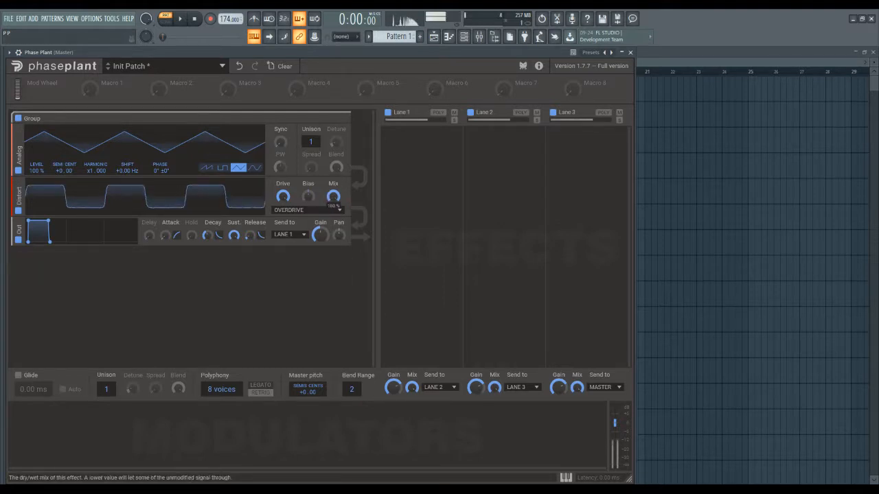
# - Change the distortion type to Saturate
pyautogui.click(323, 210)
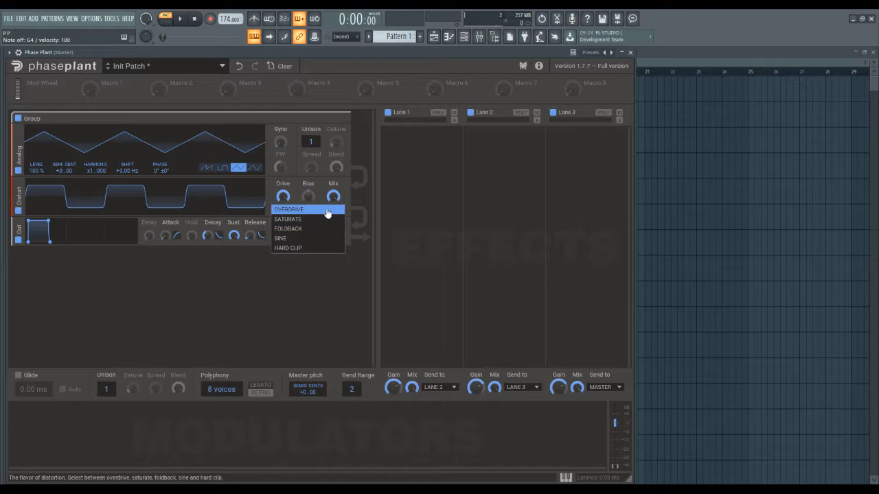
pyautogui.click(330, 209)
pyautogui.click(328, 210)
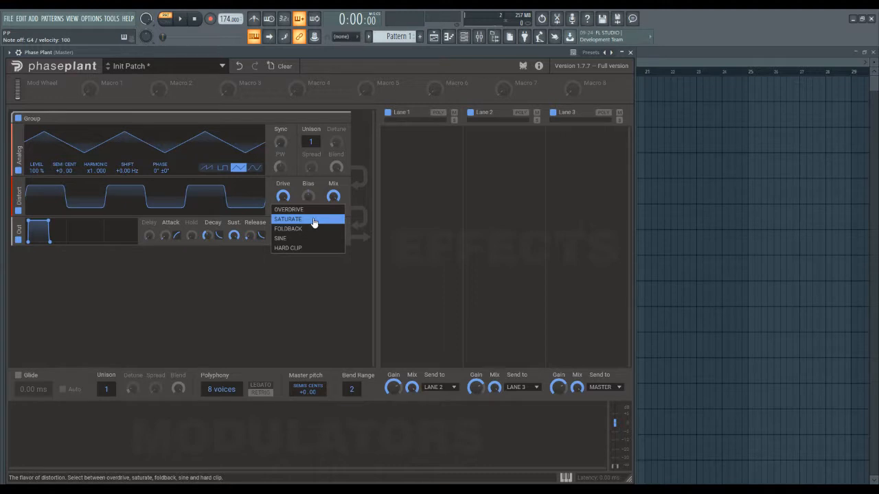
pyautogui.click(313, 220)
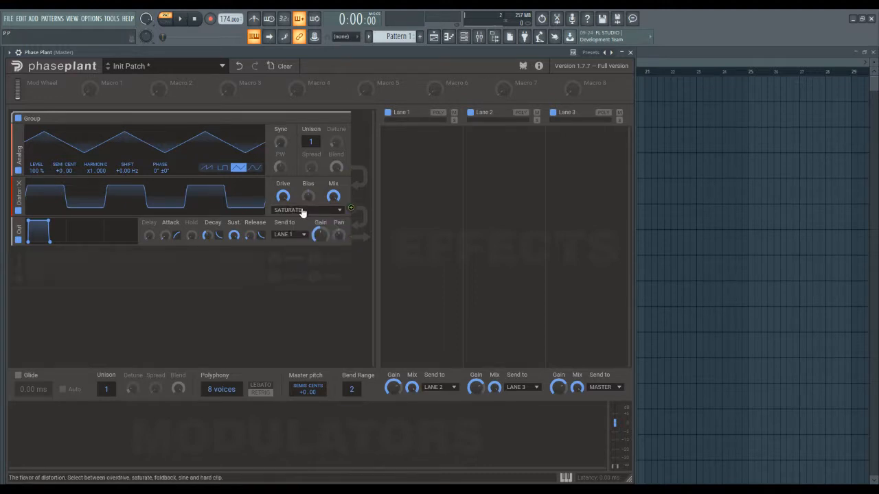
# - Compare the Overdrive and Saturate distortion types on the waveform and by ear, ending on Saturate
pyautogui.click(296, 211)
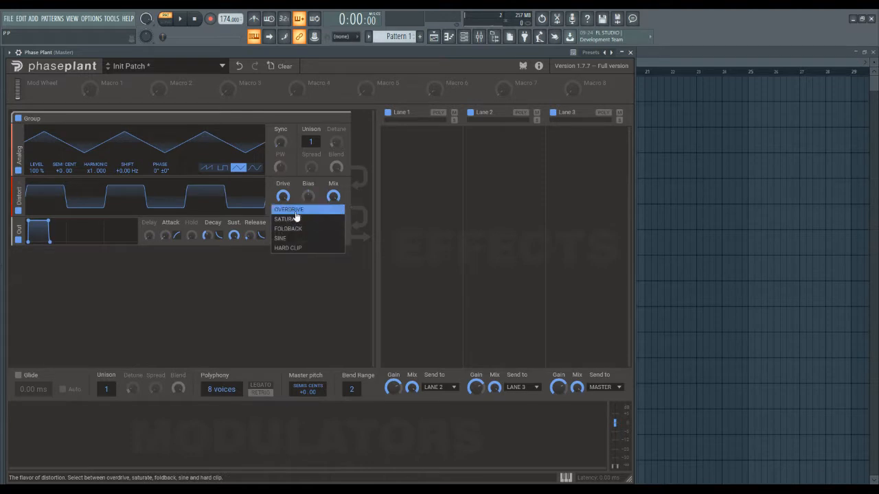
pyautogui.click(296, 217)
pyautogui.click(296, 210)
pyautogui.click(295, 218)
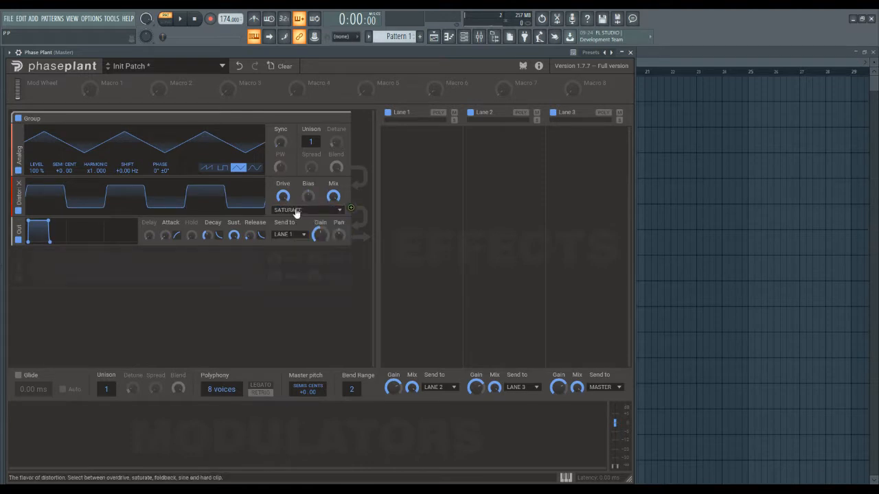
pyautogui.click(297, 215)
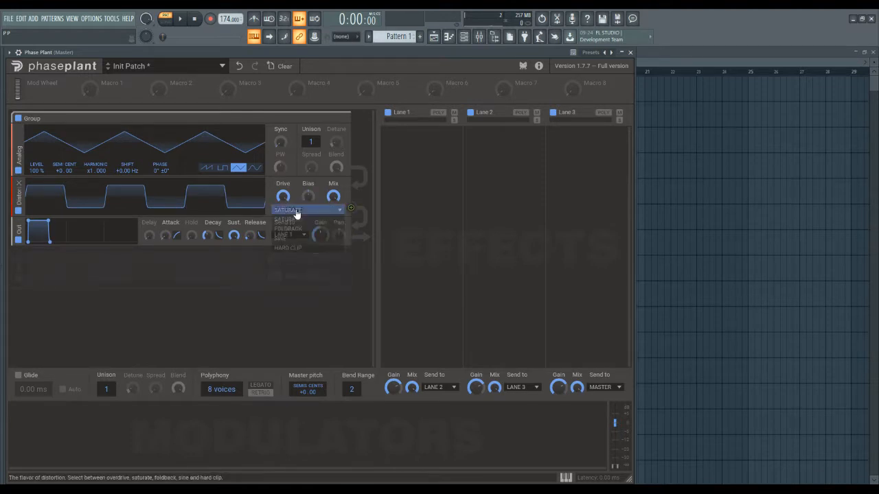
pyautogui.click(307, 219)
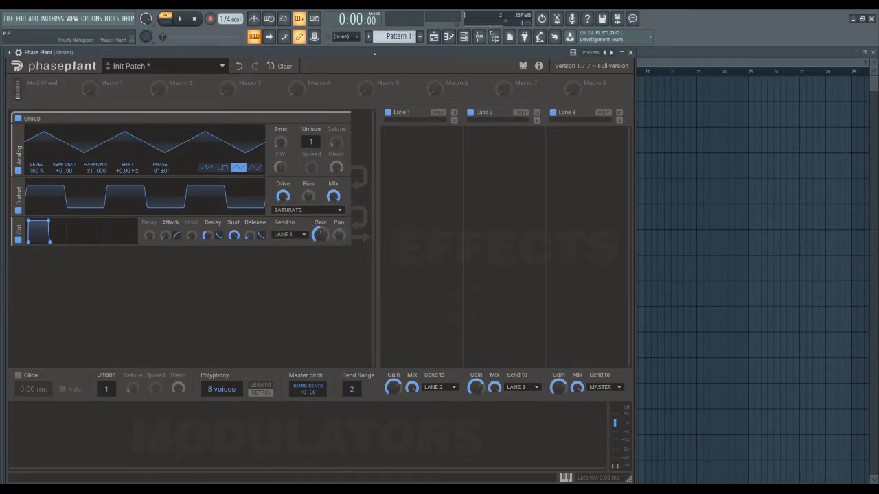
pyautogui.click(297, 211)
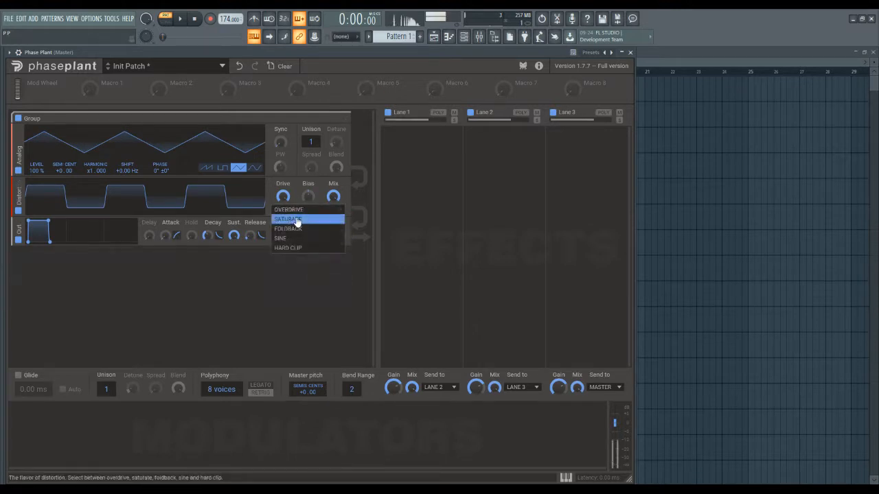
pyautogui.click(300, 216)
pyautogui.click(299, 212)
pyautogui.click(298, 220)
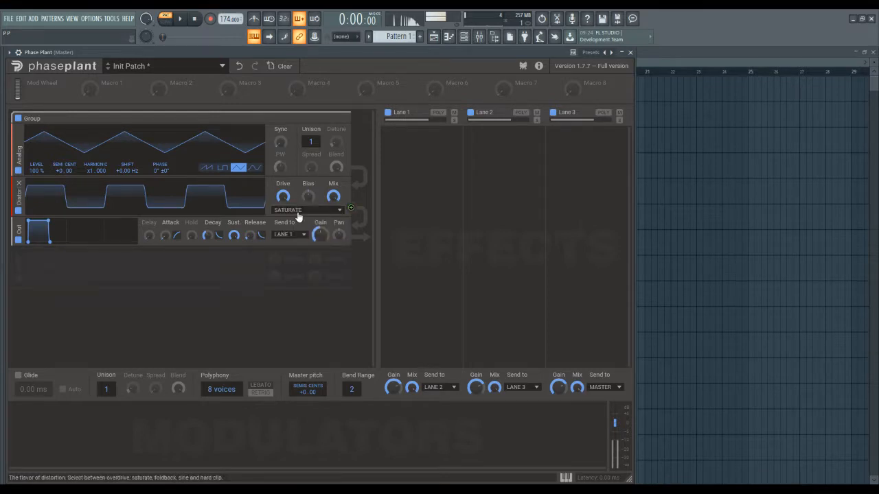
# - Change the distortion type to Foldback and sweep the bias while playing a note
pyautogui.click(298, 214)
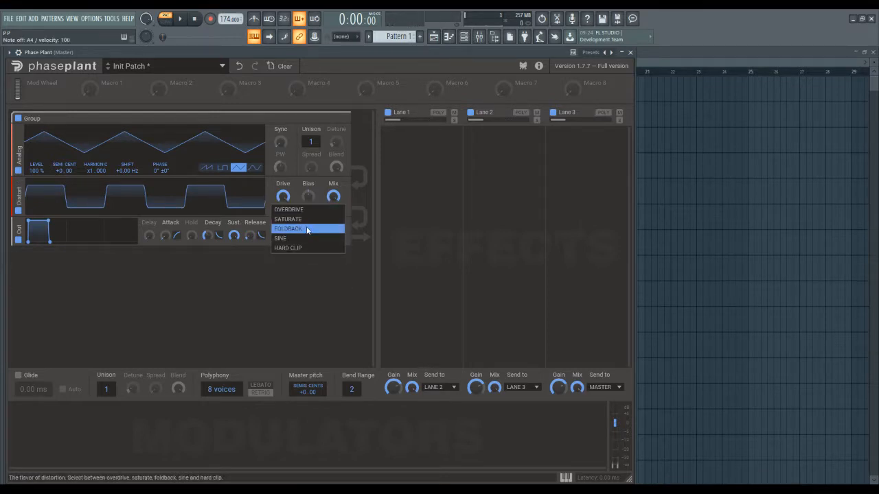
pyautogui.click(307, 228)
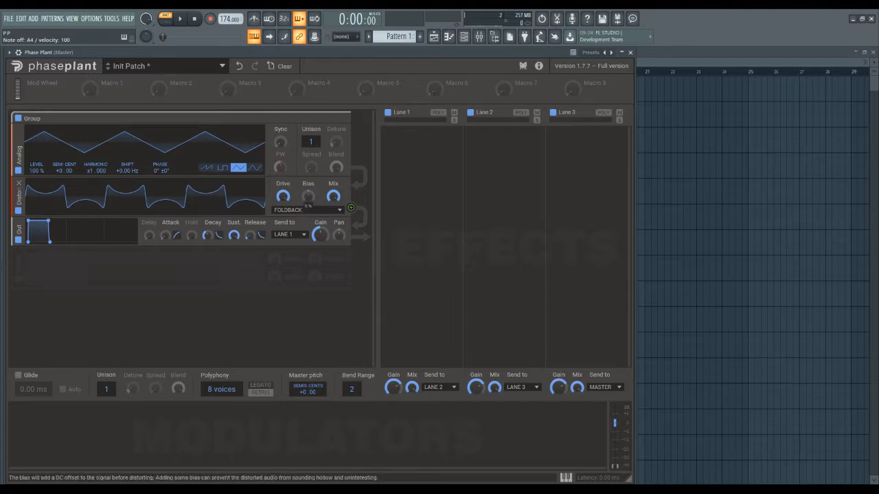
pyautogui.moveTo(308, 196)
pyautogui.mouseDown()
pyautogui.moveTo(309, 184)
pyautogui.moveTo(309, 203)
pyautogui.mouseUp()
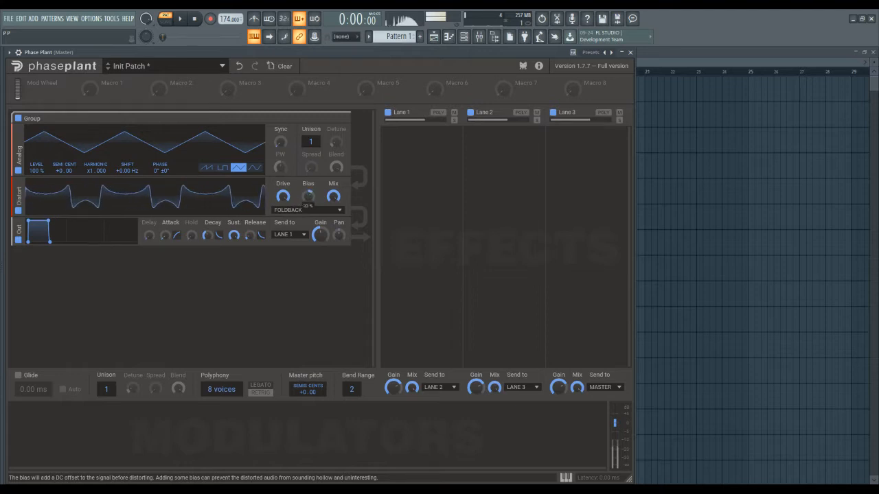
# - Change the distortion type to Sine and sweep its bias while playing a note
pyautogui.click(307, 209)
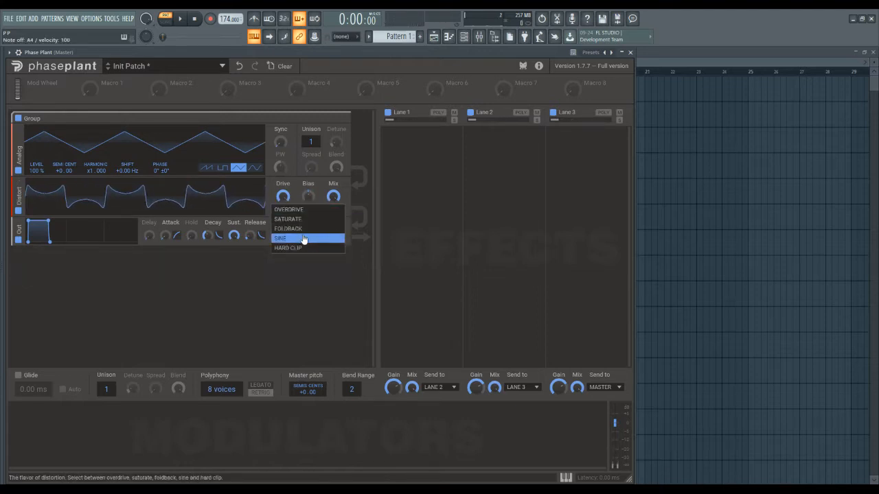
pyautogui.click(304, 238)
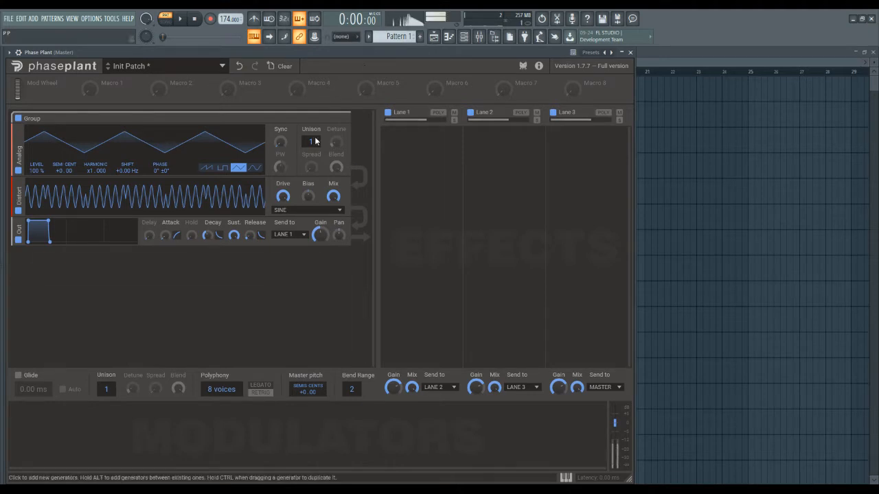
pyautogui.moveTo(309, 195)
pyautogui.mouseDown()
pyautogui.moveTo(309, 185)
pyautogui.moveTo(309, 208)
pyautogui.mouseUp()
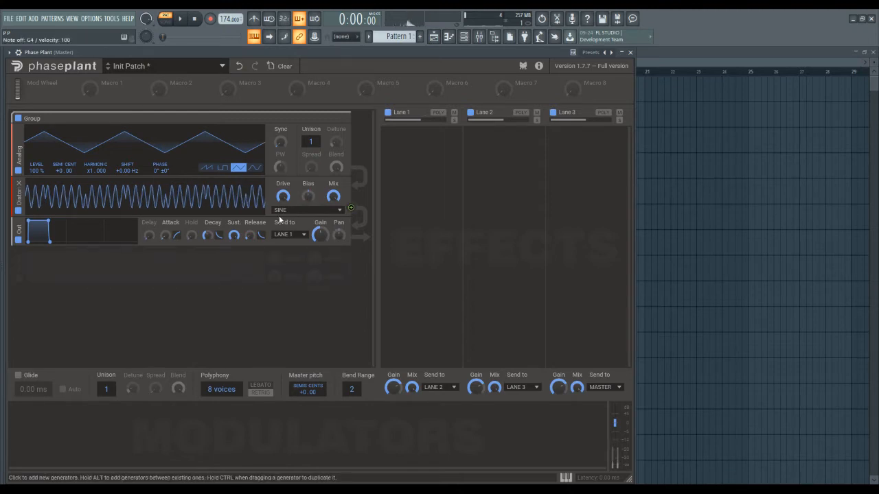
# - Set the distortion type to Hard Clip and try out its bias, resetting it to 0%
pyautogui.click(283, 211)
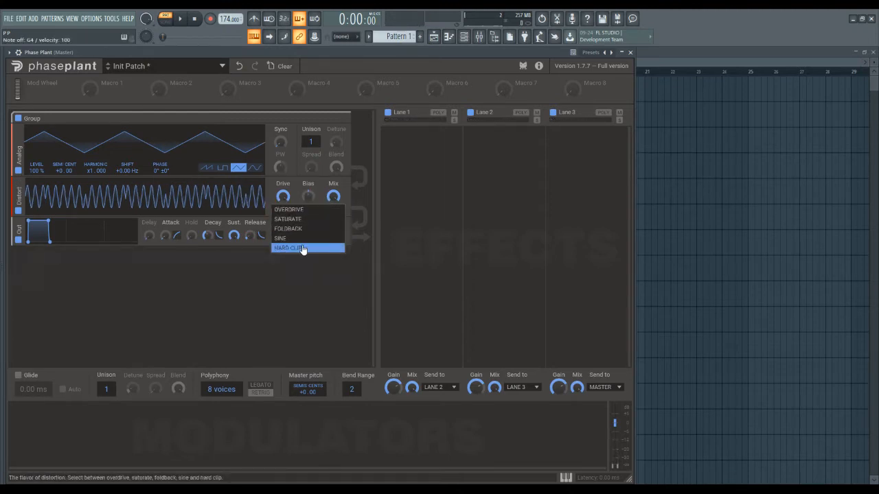
pyautogui.click(307, 250)
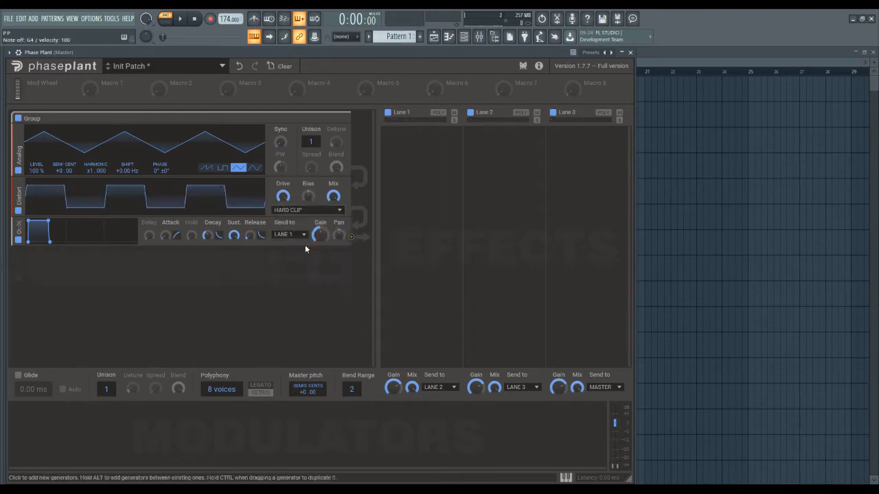
pyautogui.moveTo(313, 195); pyautogui.dragTo(309, 225)
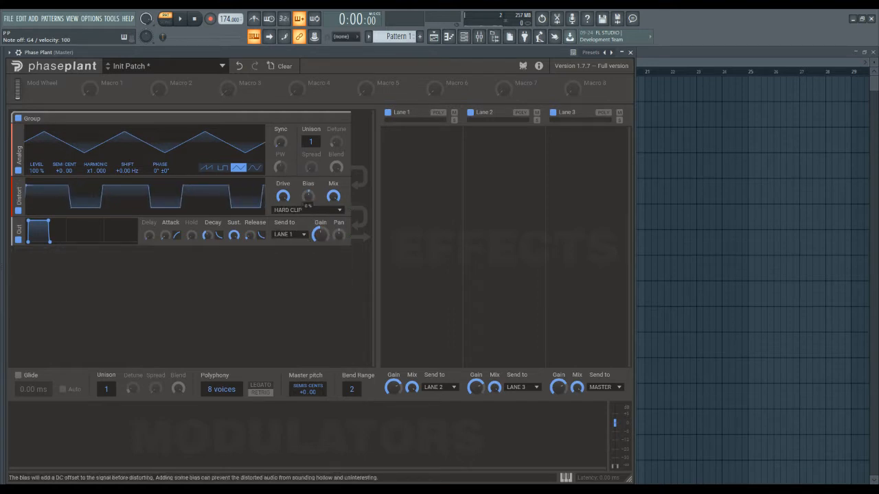
pyautogui.doubleClick(309, 197)
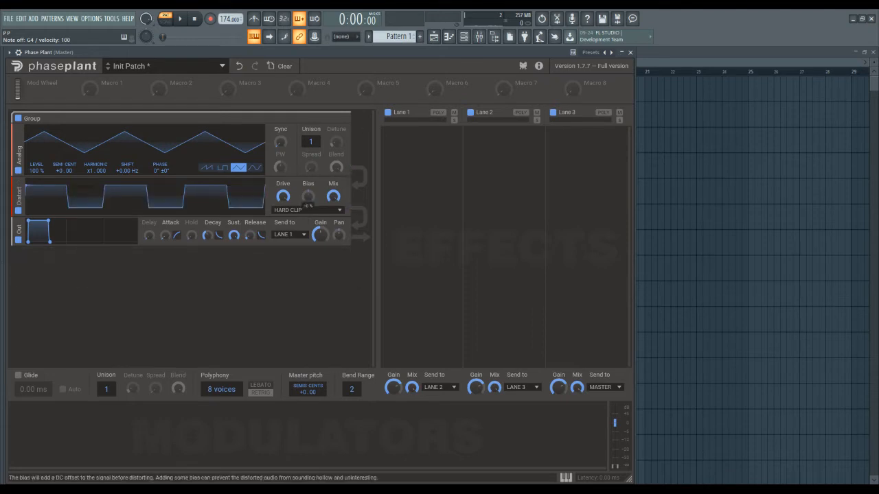
# - Switch the analog oscillator to a sine wave and test negative bias on the Hard Clip distortion, resetting the bias to 0%
pyautogui.moveTo(308, 203); pyautogui.dragTo(309, 186)
pyautogui.click(254, 168)
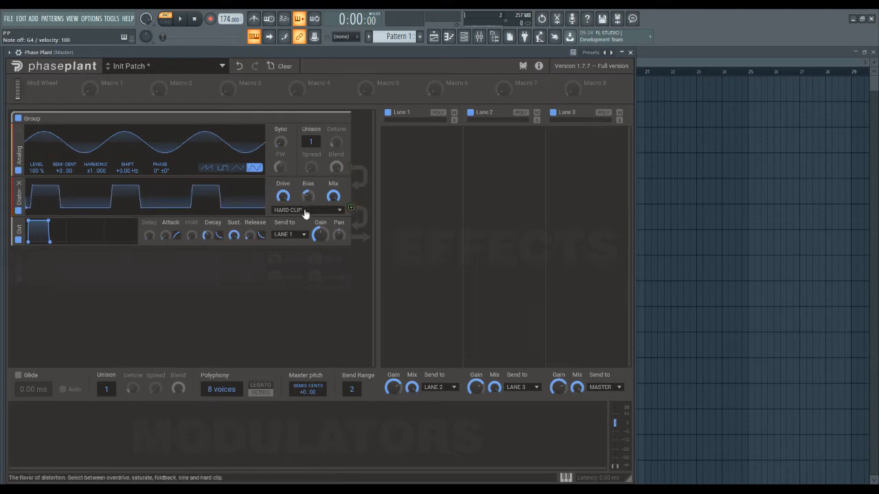
pyautogui.moveTo(308, 187); pyautogui.dragTo(308, 172)
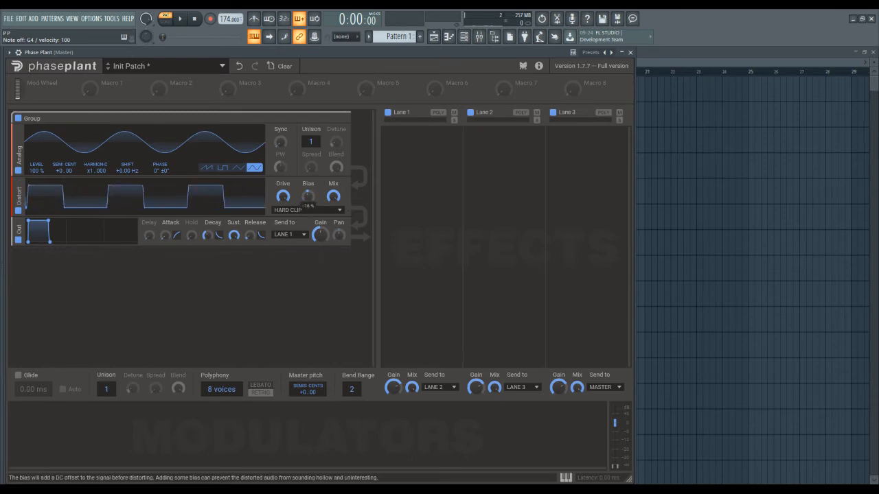
pyautogui.doubleClick(308, 196)
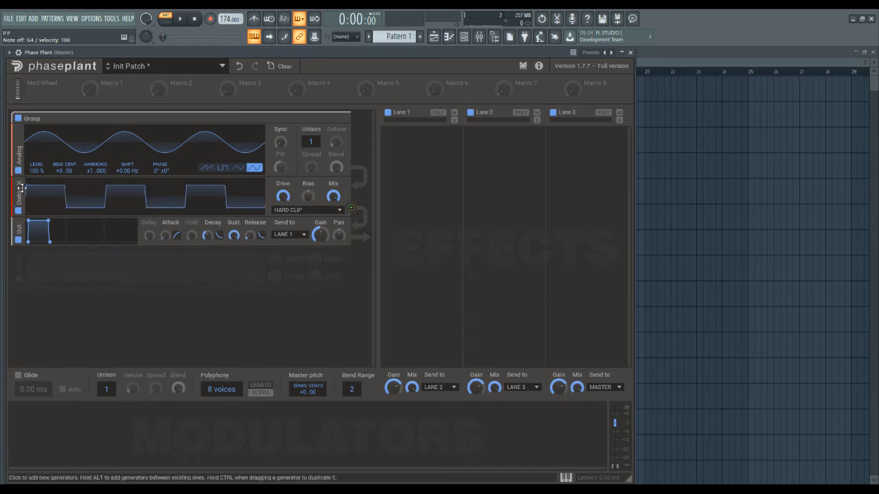